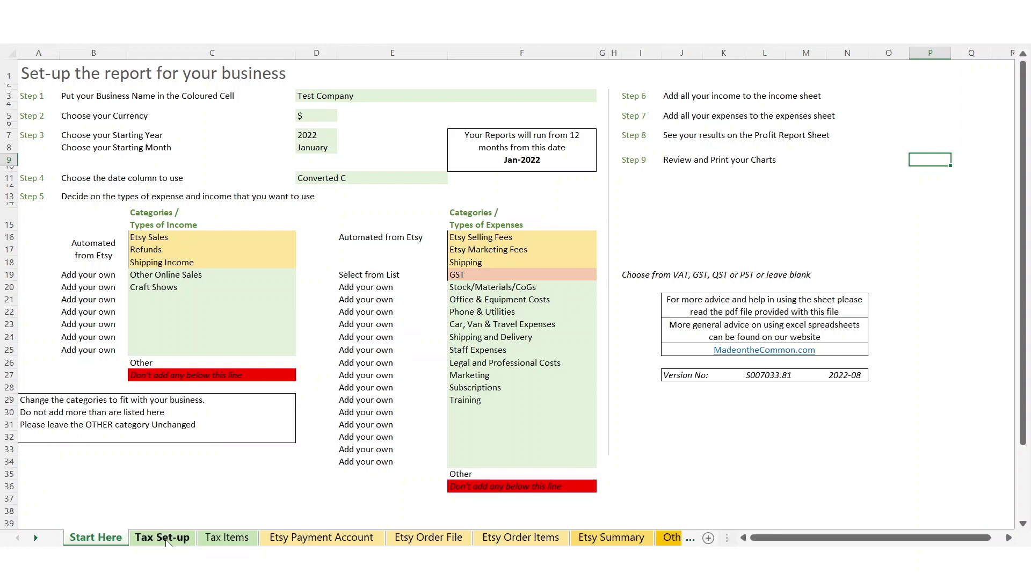
- On the Tax Set-up sheet, answer Yes to the QST ID question in D4
left_click(186, 540)
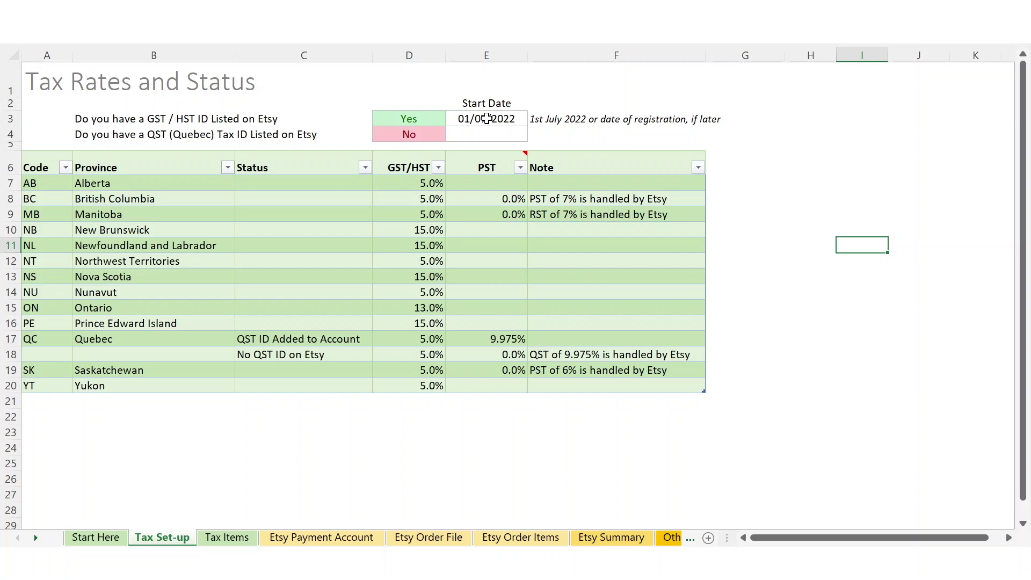
left_click(409, 136)
left_click(452, 134)
left_click(432, 145)
left_click(489, 134)
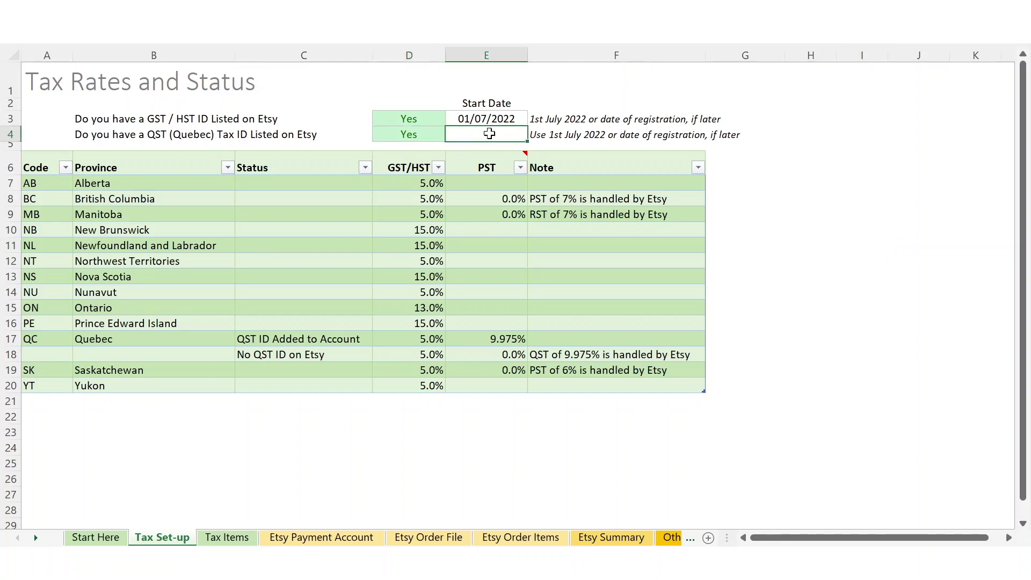
- Set the QST ID answer back to No and view the Tax Items sheet
left_click(416, 134)
left_click(453, 134)
left_click(418, 159)
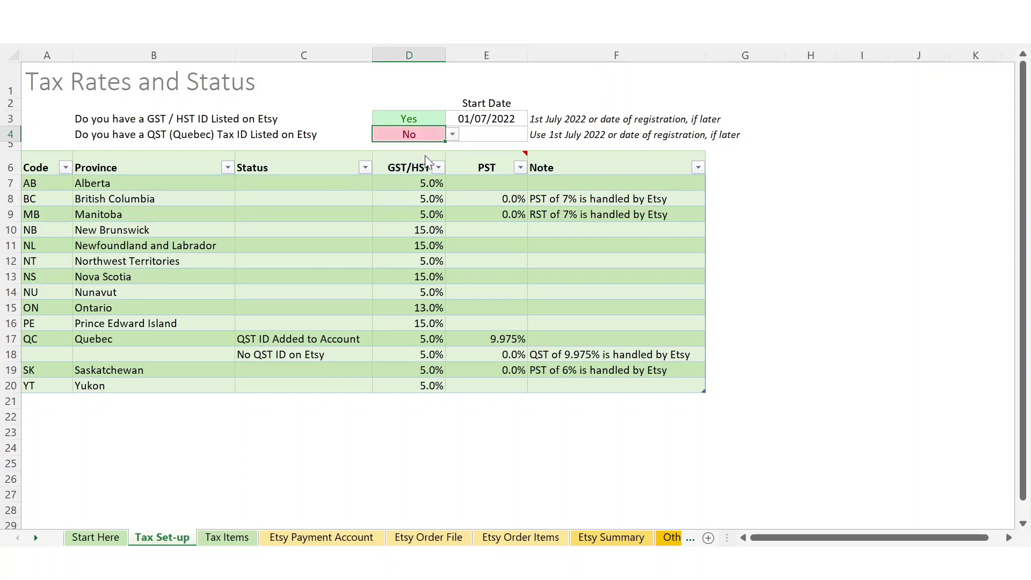
left_click(227, 537)
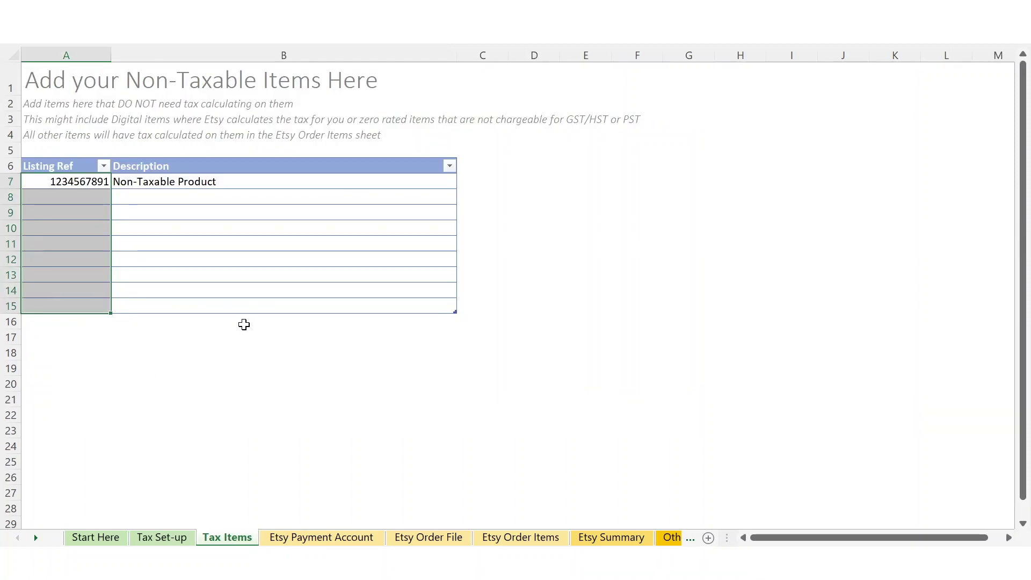
- Deselect the Listing Ref cells on Tax Items and move on to the Etsy Order Items sheet
left_click(283, 255)
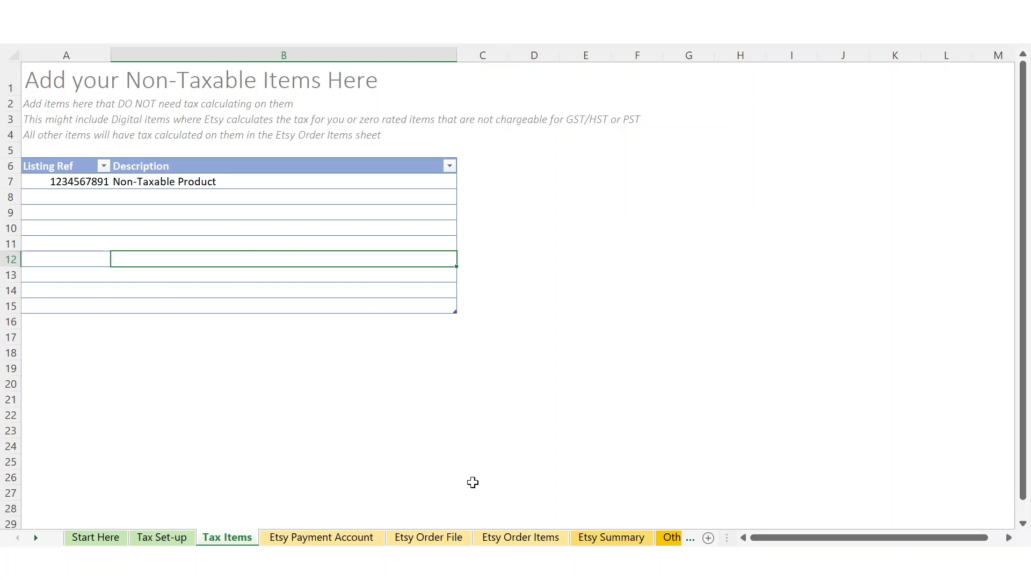
left_click(324, 537)
left_click(526, 538)
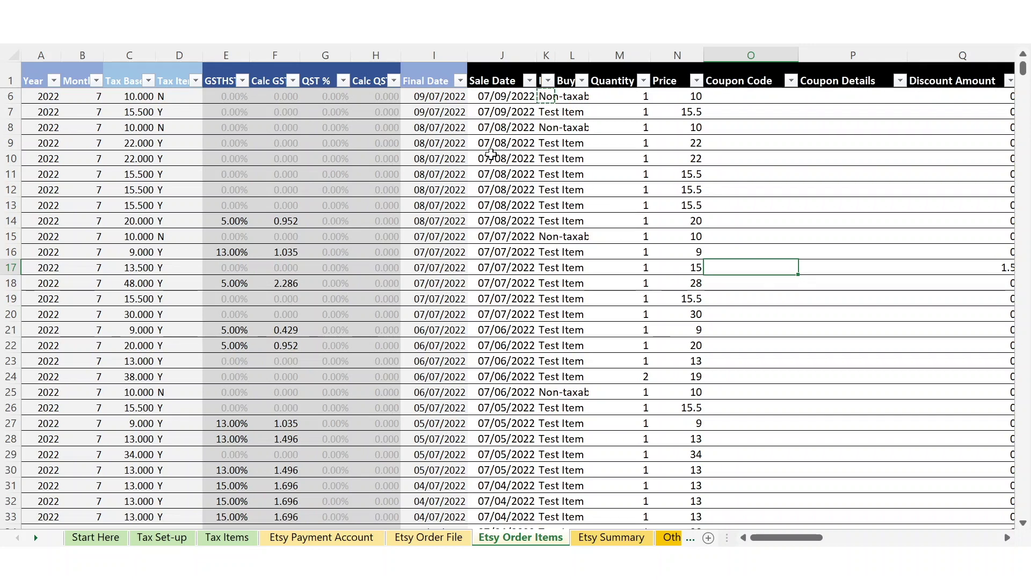
- Follow the order in row 8 across to its Ship State and Ship Country columns
left_click(752, 123)
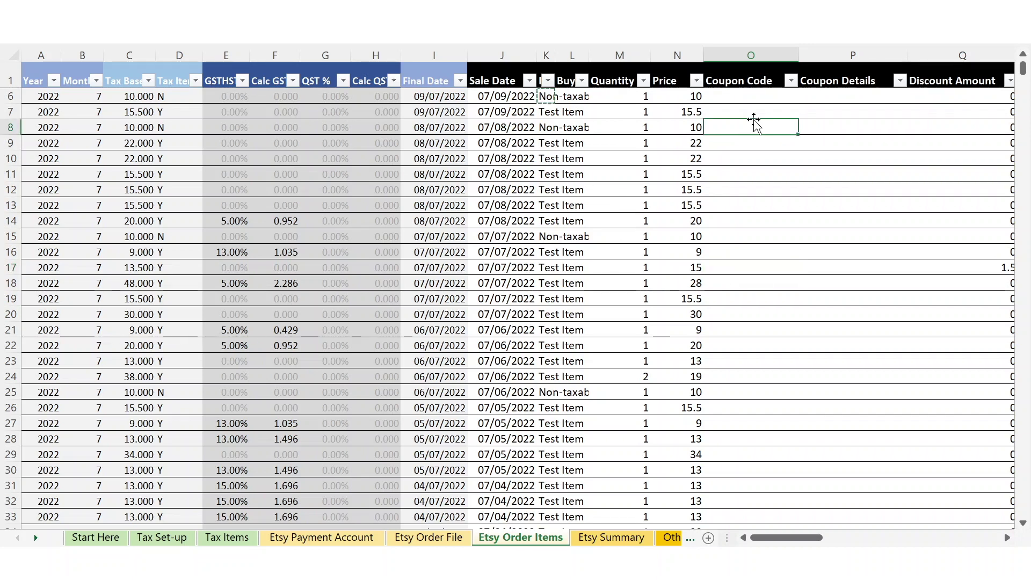
scroll(754, 121, "right", 10)
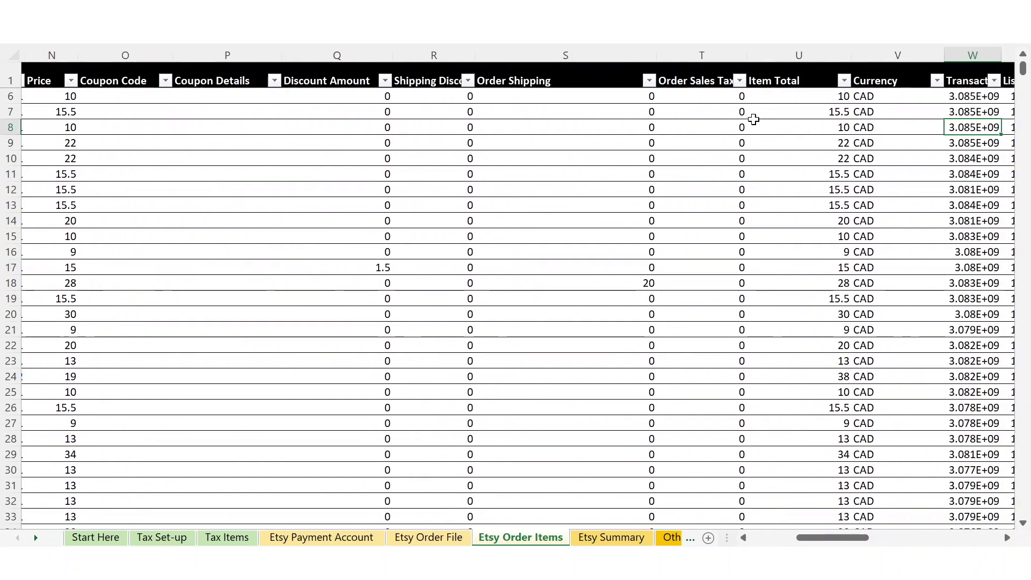
key("Right")
key("Right")
key("Right")
key("Right")
key("Right")
key("Right")
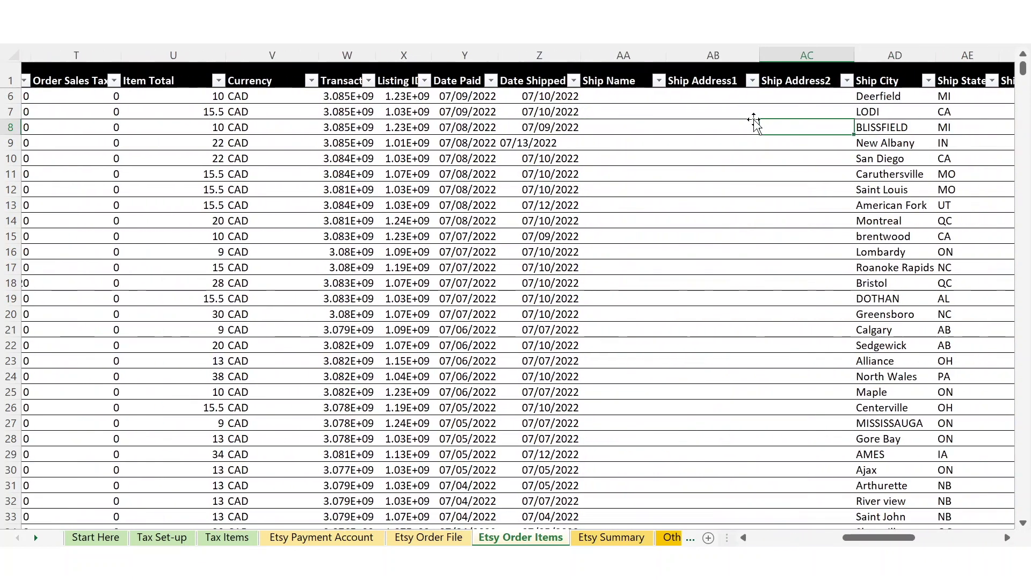
left_click(952, 55)
left_click(1002, 55)
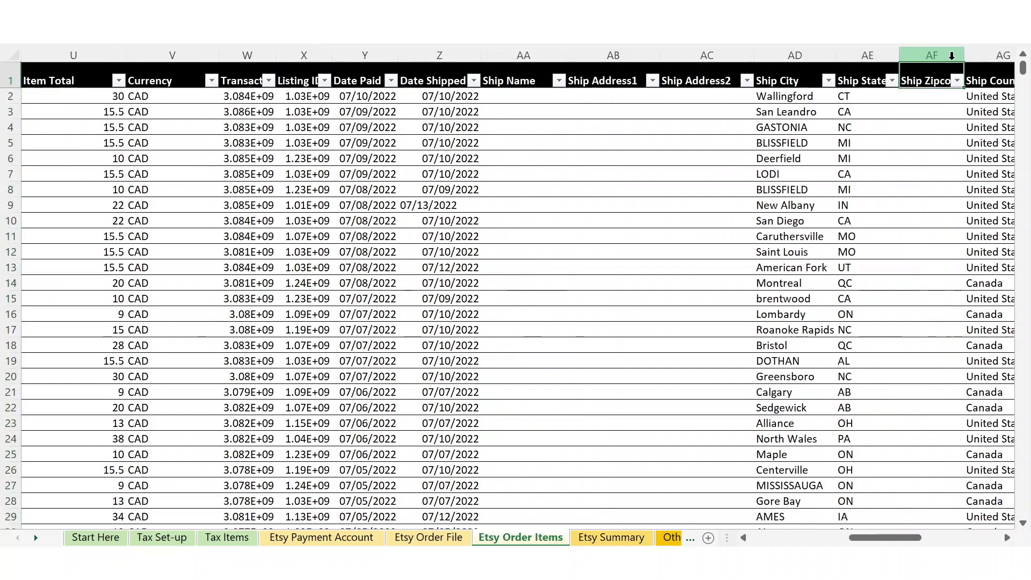
left_click(996, 53)
left_click(785, 544, "ctrl")
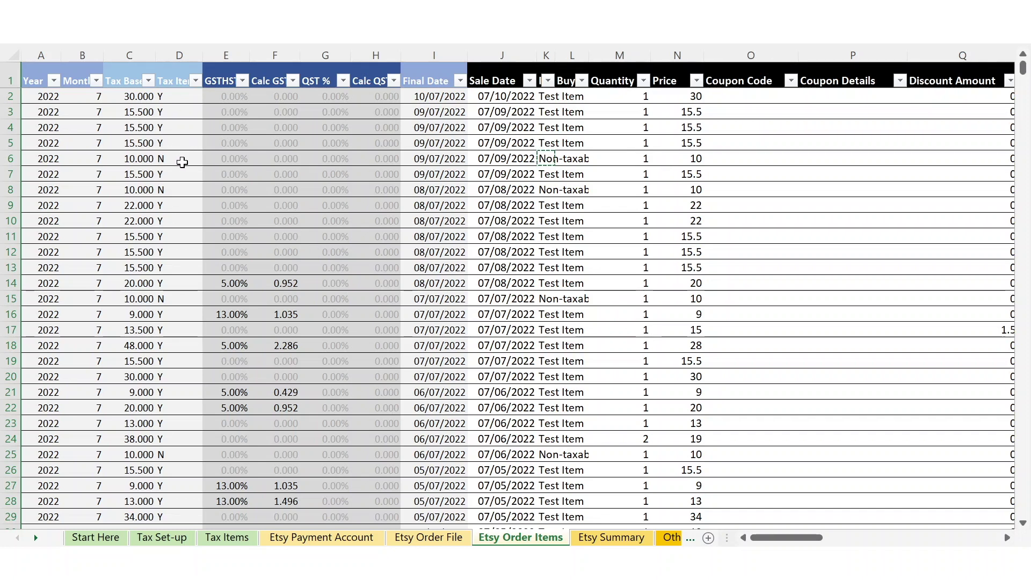
- Check the tax flag D14, GSTHST rate E14 and calculated GST F14, then return to Tax Set-up
left_click(186, 283)
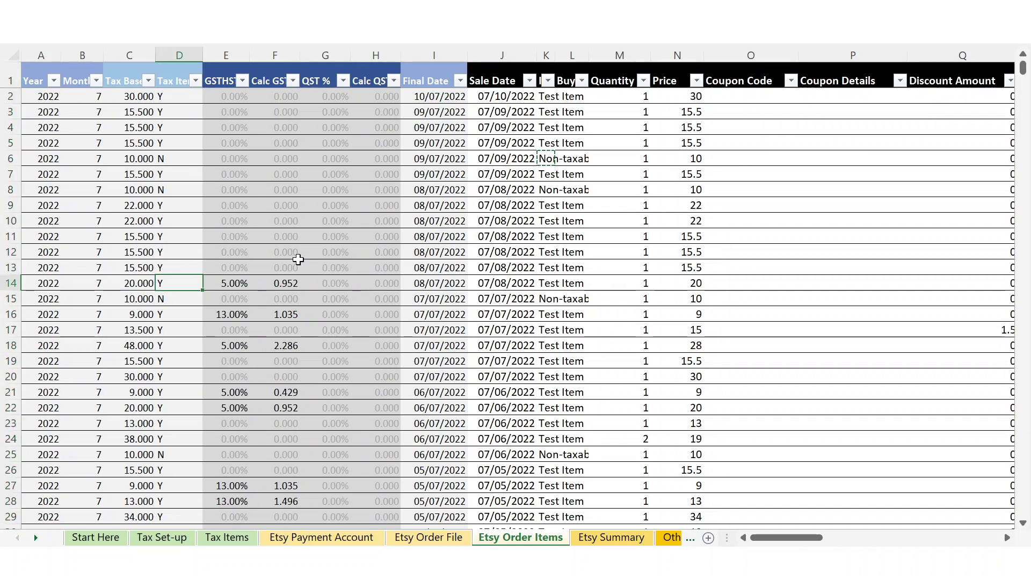
left_click(234, 283)
left_click(230, 315)
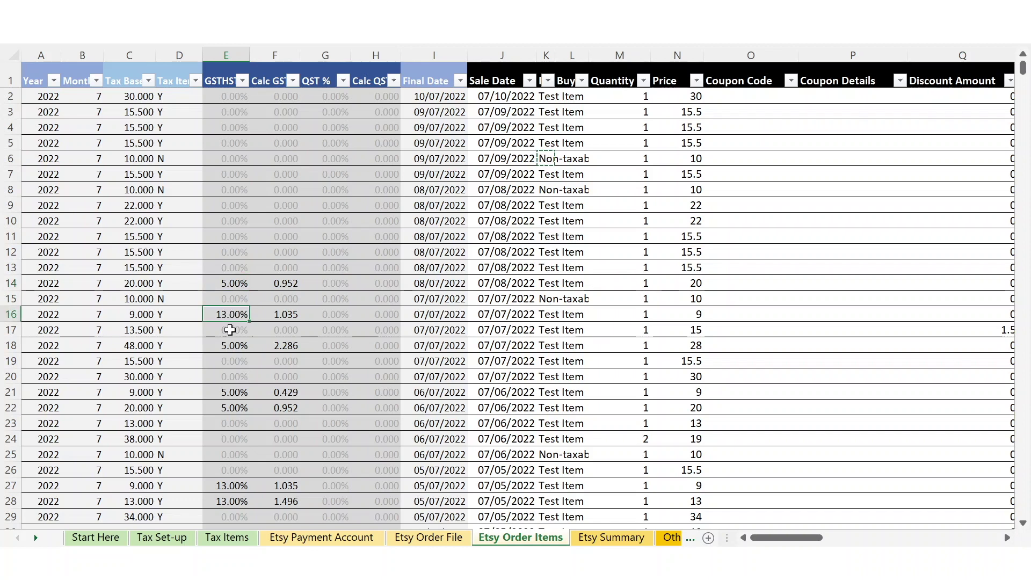
left_click(286, 283)
left_click(162, 537)
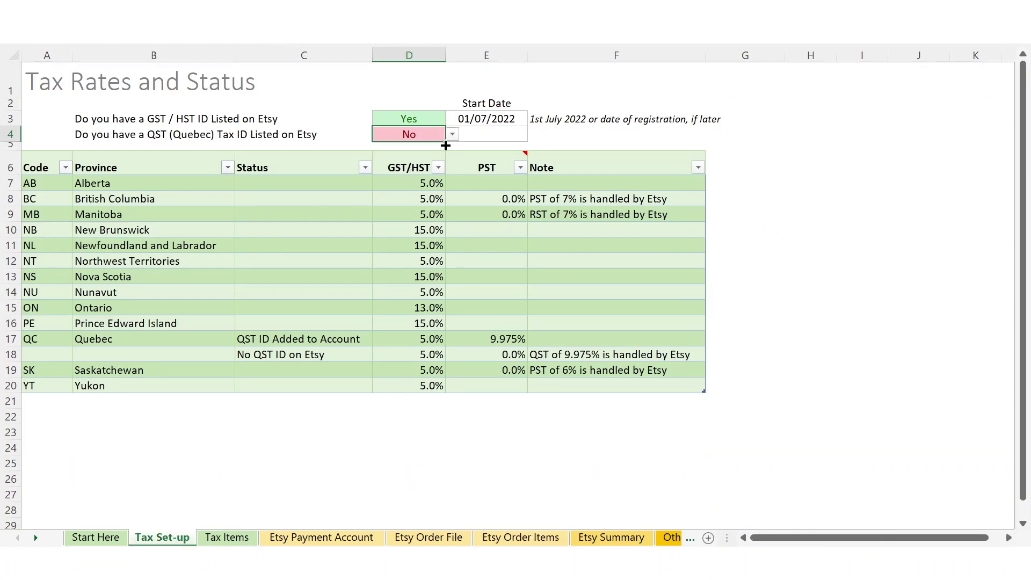
- Answer Yes to the QST ID question with start date 01/07/2022, then view Etsy Order Items
left_click(452, 135)
left_click(385, 148)
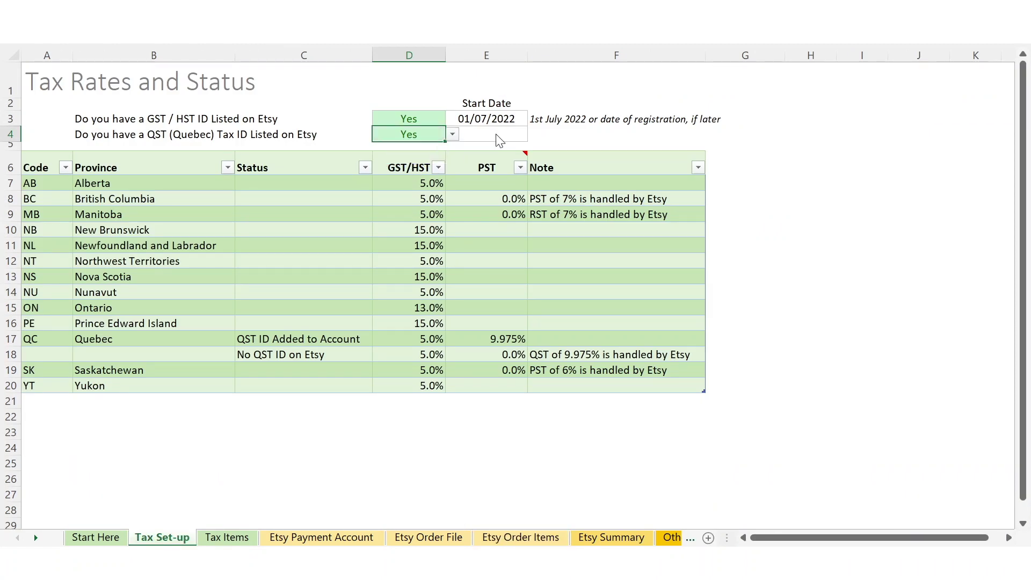
left_click(498, 134)
type("1/07/202")
key("Return")
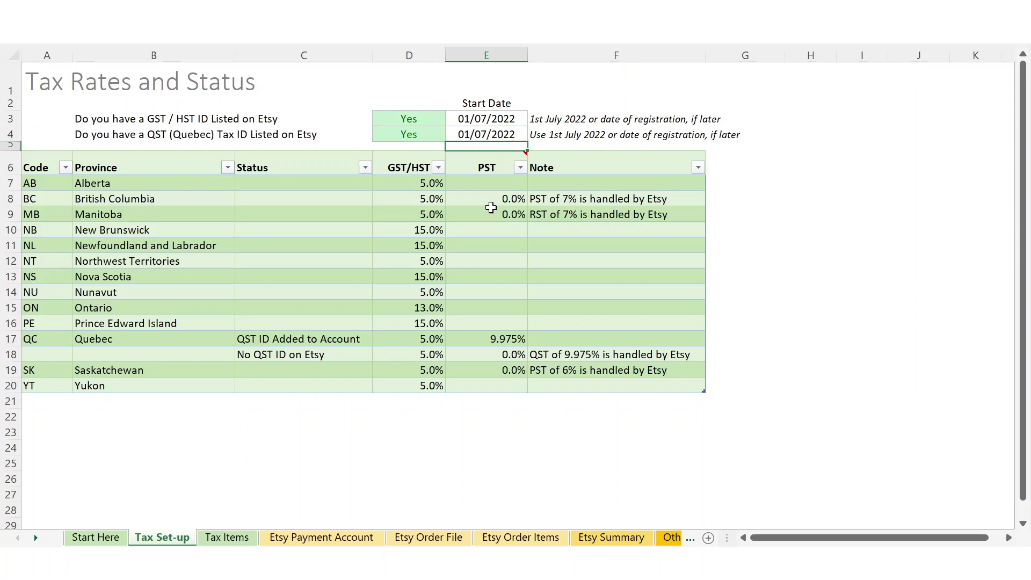
left_click(510, 538)
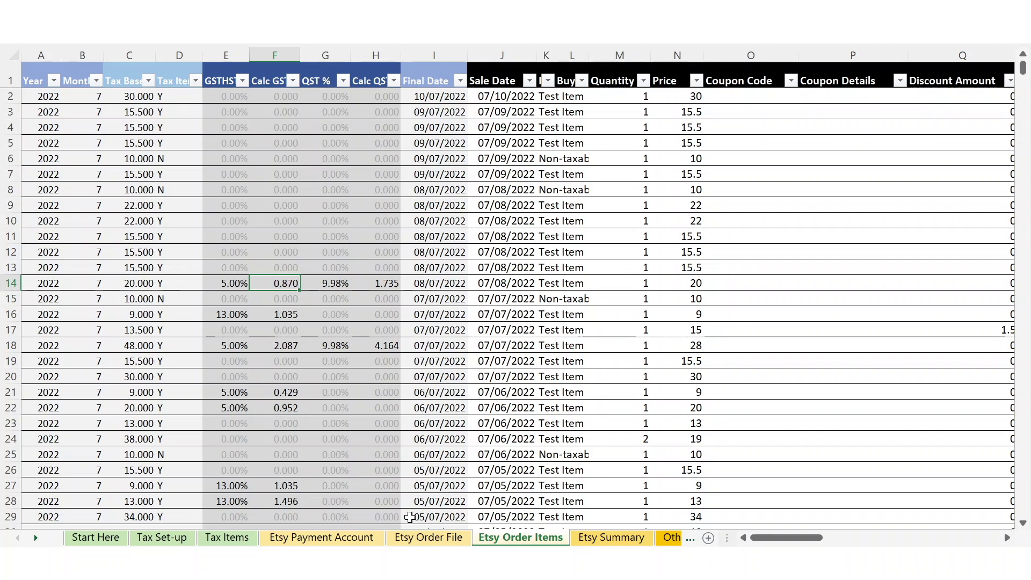
- Review the Etsy Payment Account GSTHST and QST columns, including row 911's -1.50, then open Etsy Summary
left_click(430, 538)
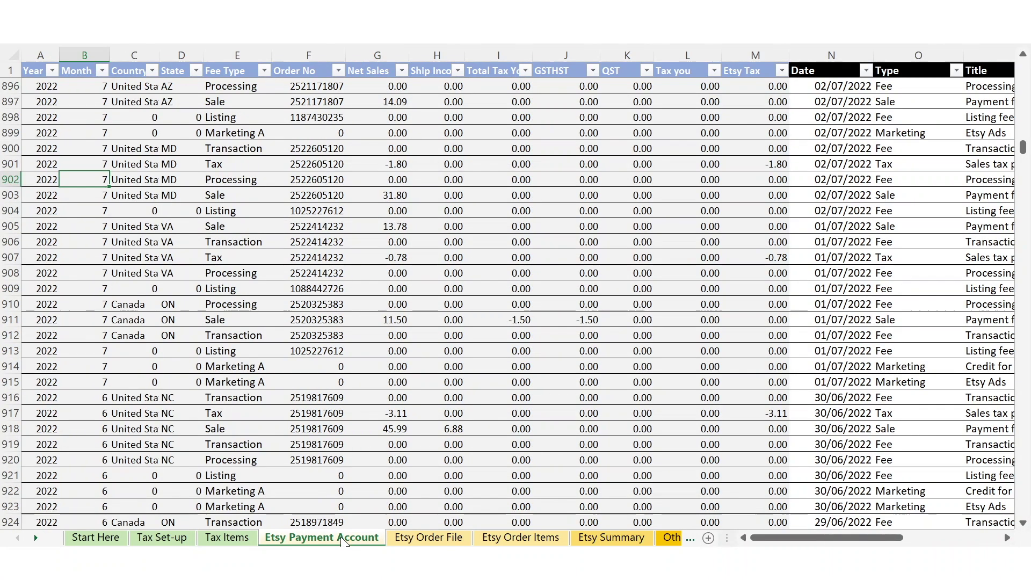
left_click(343, 537)
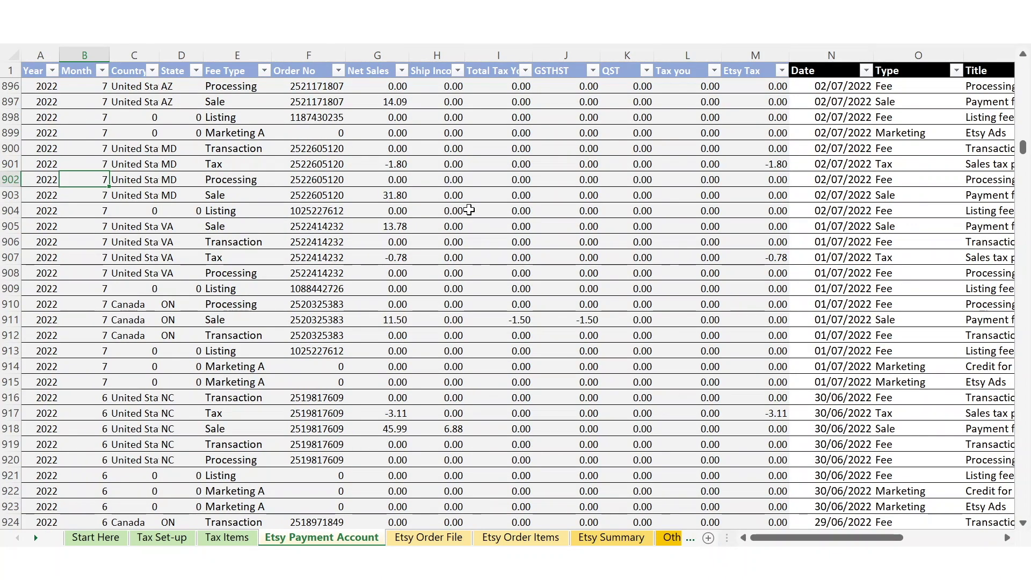
left_click_drag(559, 53, 633, 54)
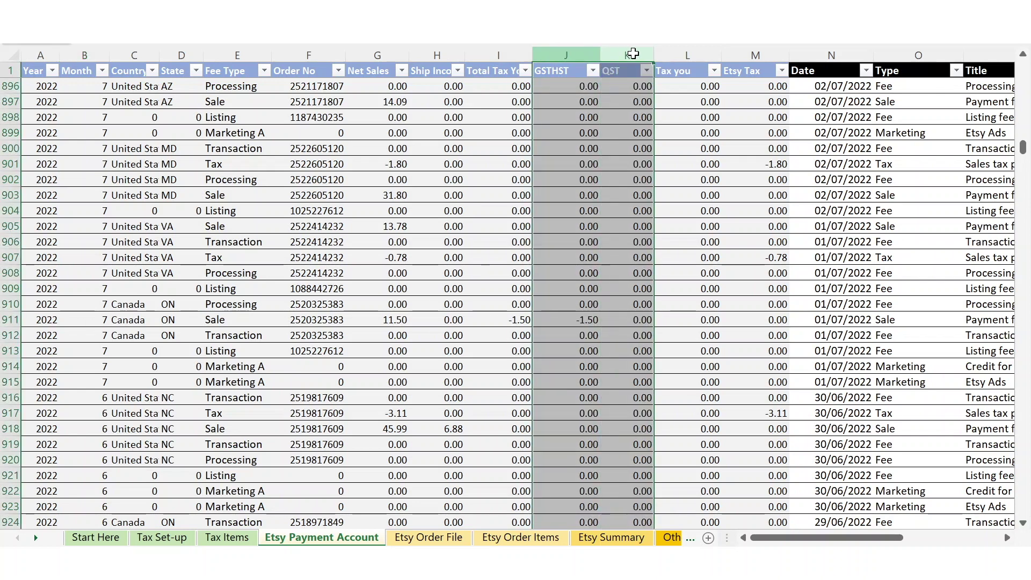
left_click(219, 196)
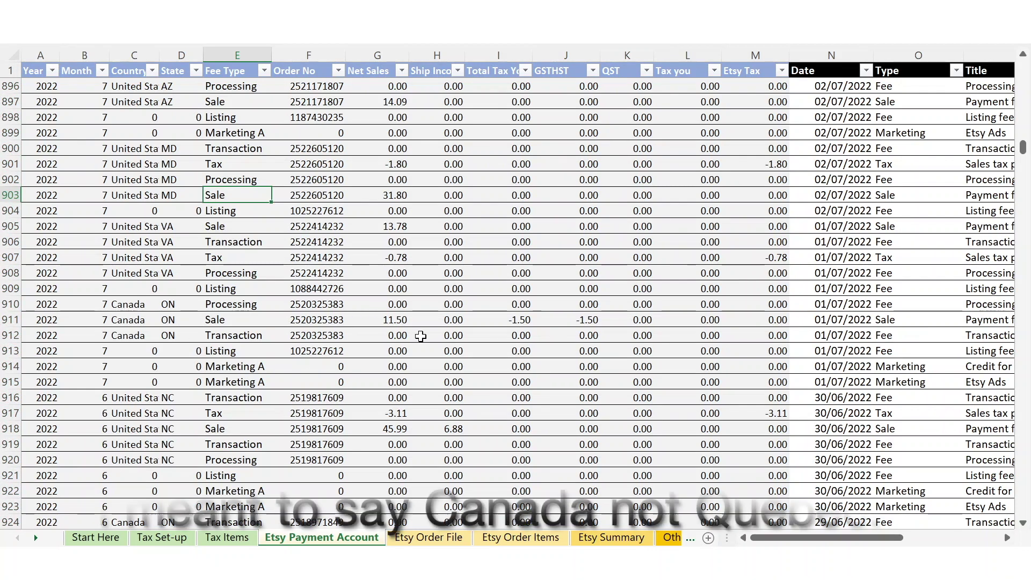
left_click(538, 320)
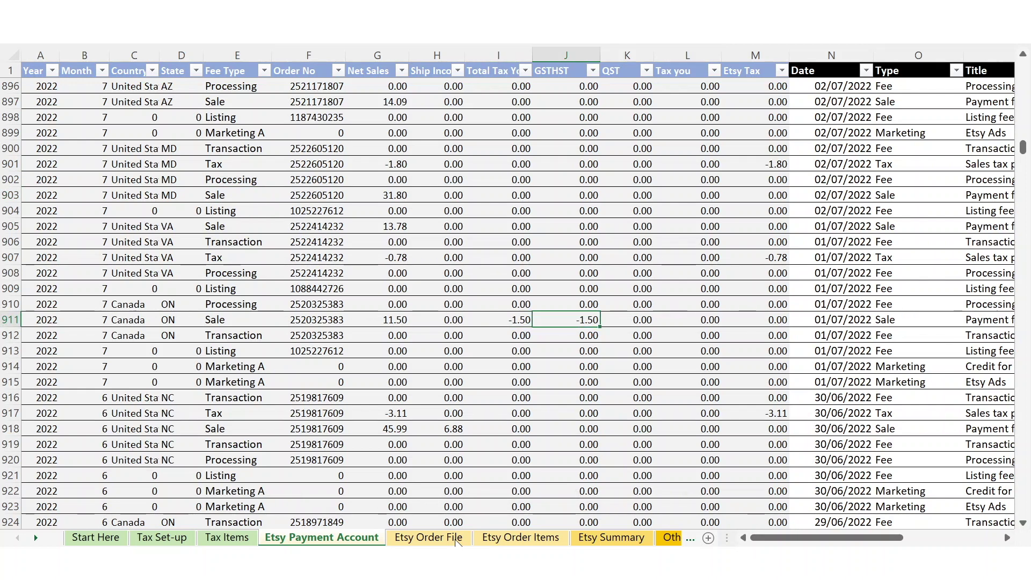
left_click(612, 537)
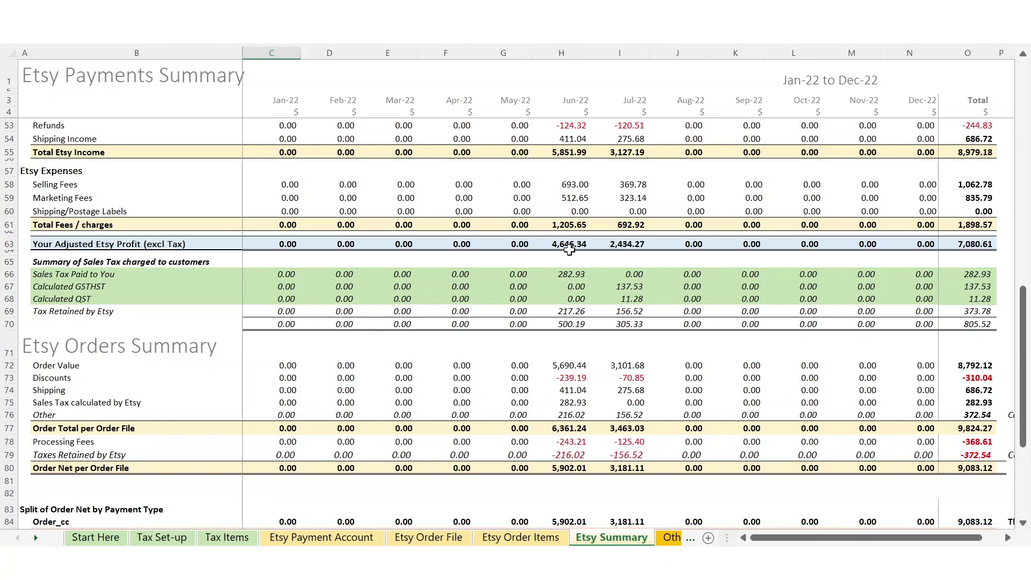
- Review Etsy Summary's Removal of Sales tax row and June and July GSTHST and QST figures
scroll(569, 248, "up", 15)
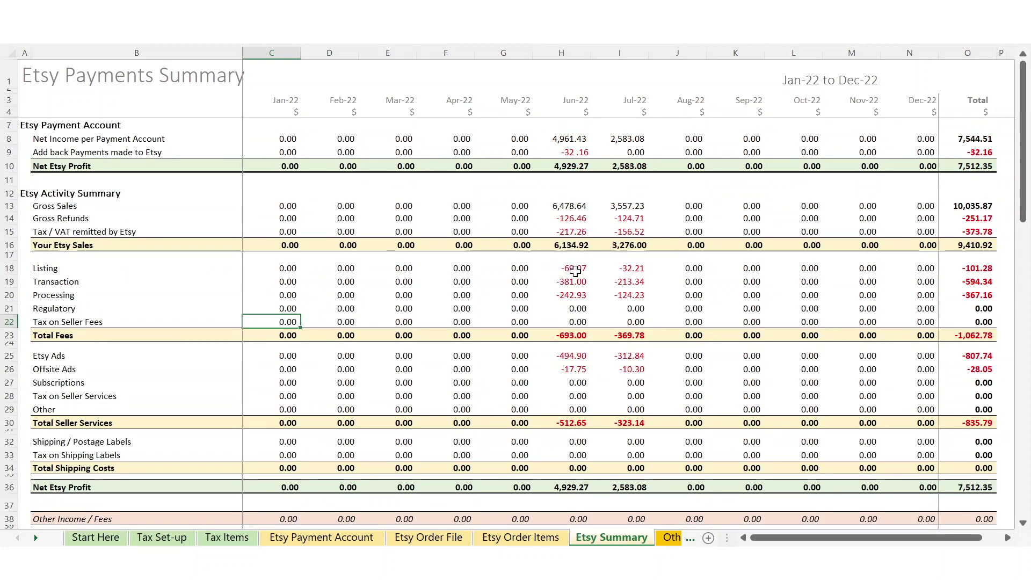
scroll(585, 422, "down", 3)
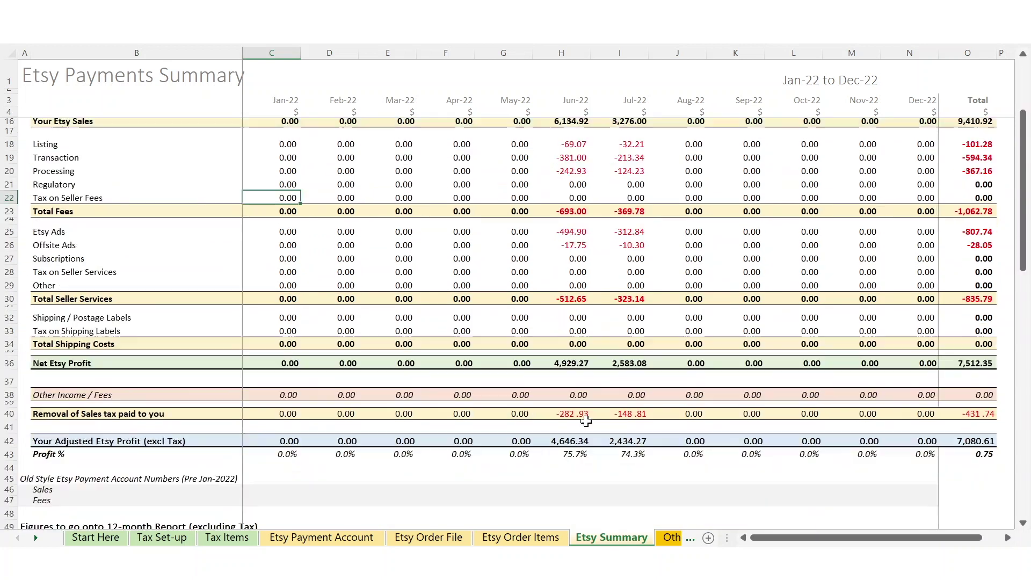
scroll(585, 421, "down", 1)
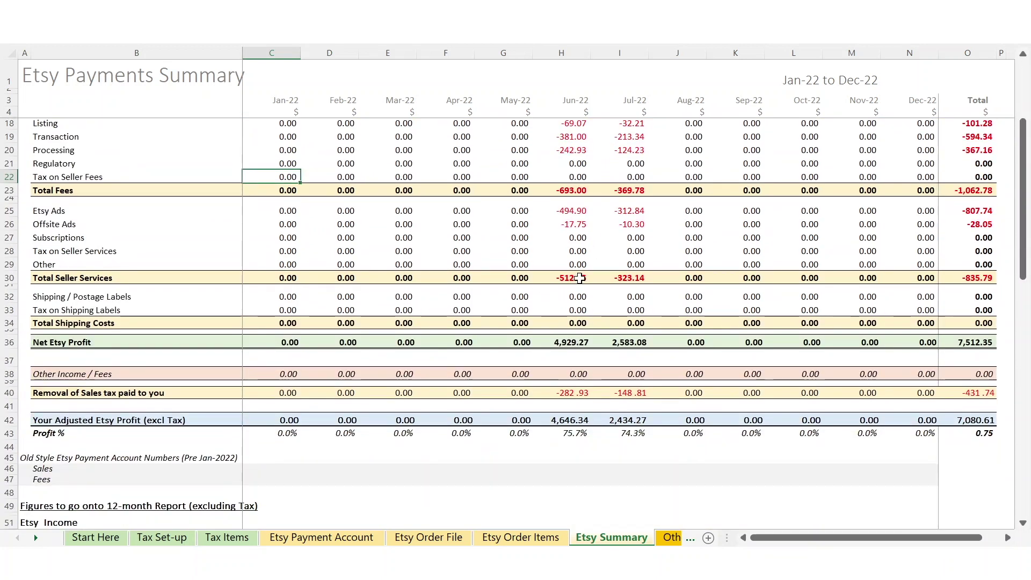
scroll(580, 342, "down", 4)
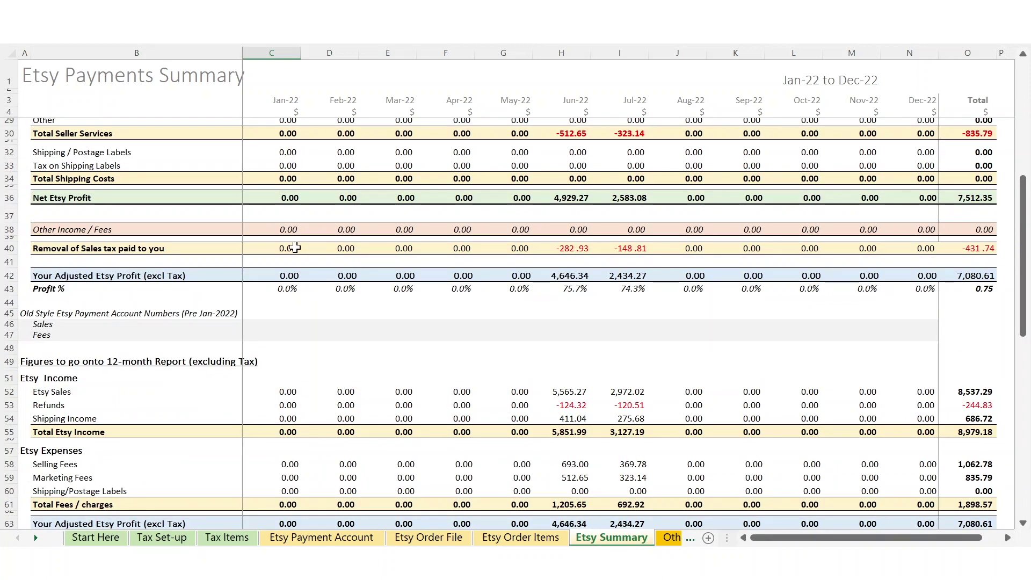
left_click(10, 248)
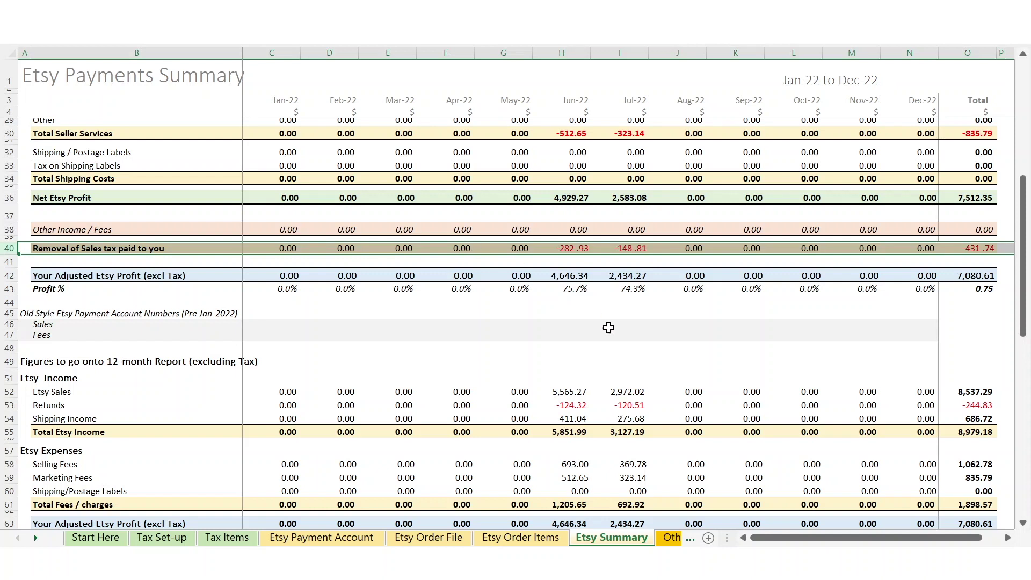
scroll(608, 328, "down", 4)
left_click_drag(569, 433, 635, 460)
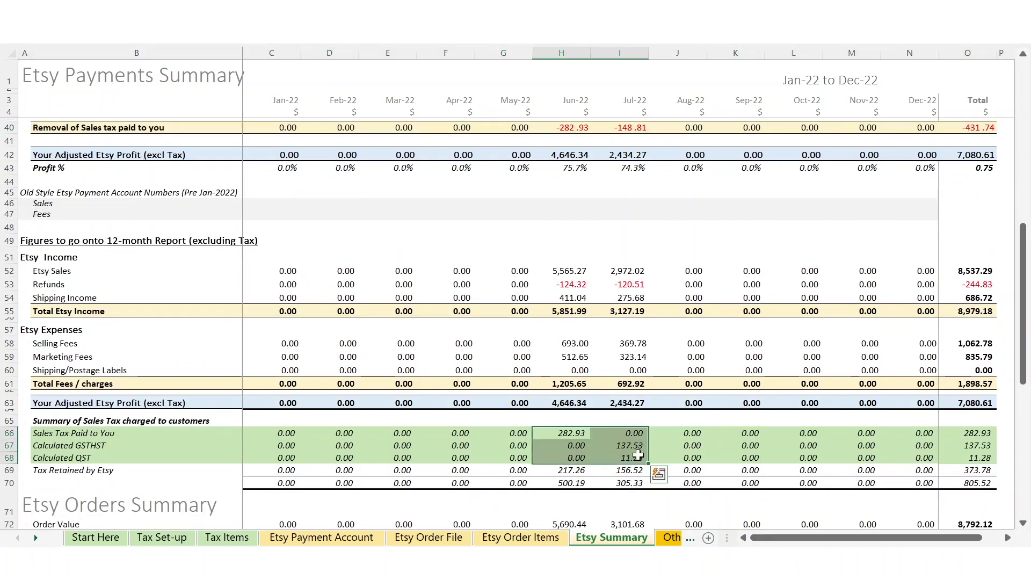
left_click(575, 433)
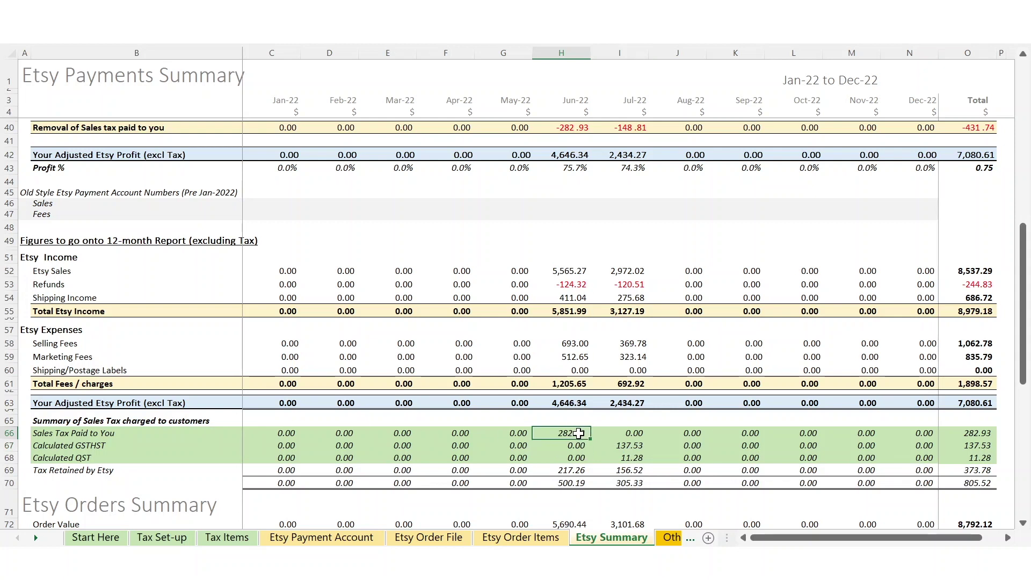
left_click_drag(623, 445, 624, 458)
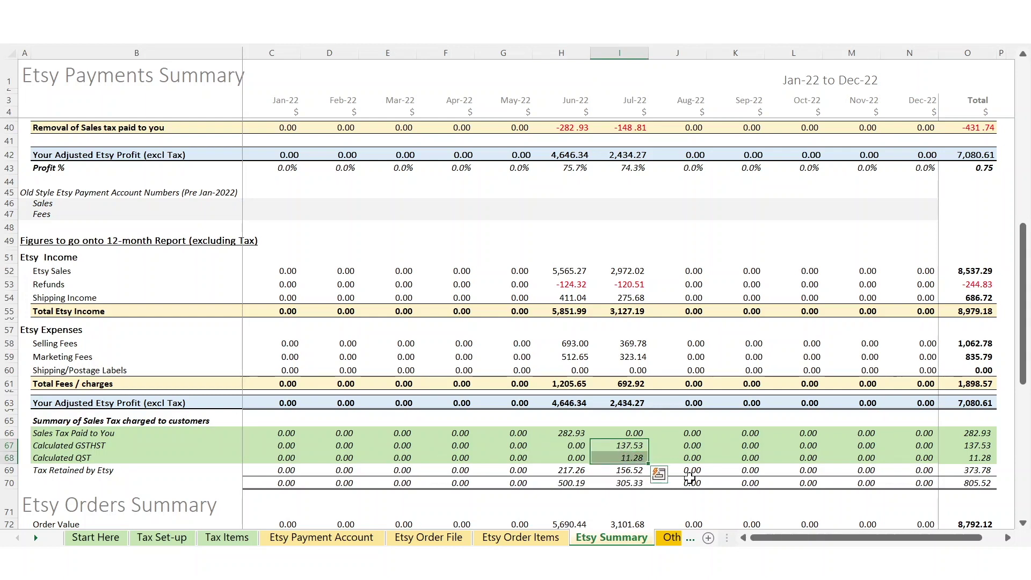
- Scroll the sheet tabs right and open the Tax Summary sheet
left_click(35, 538)
left_click(34, 538)
left_click(35, 538)
left_click(35, 538)
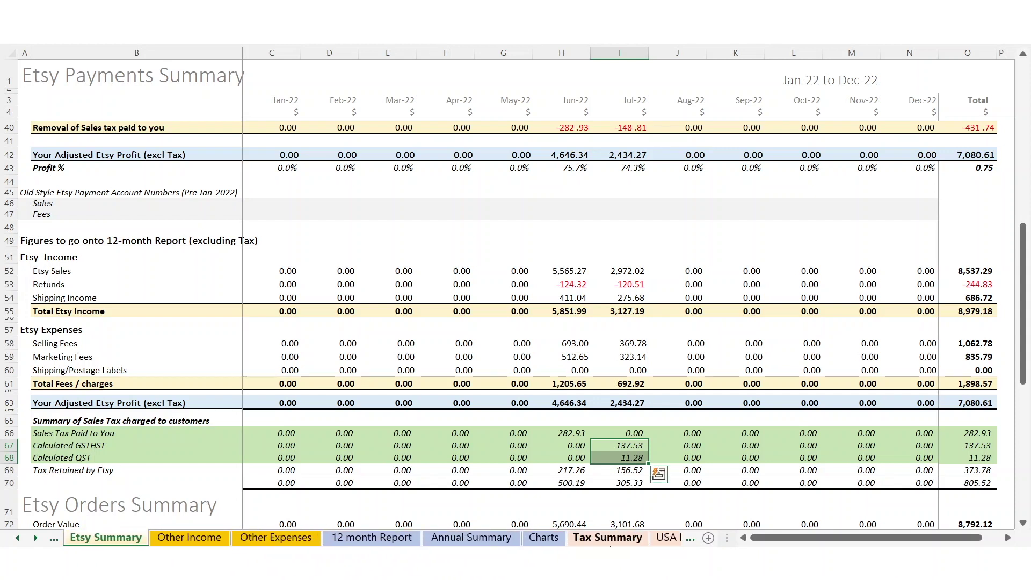
left_click(624, 537)
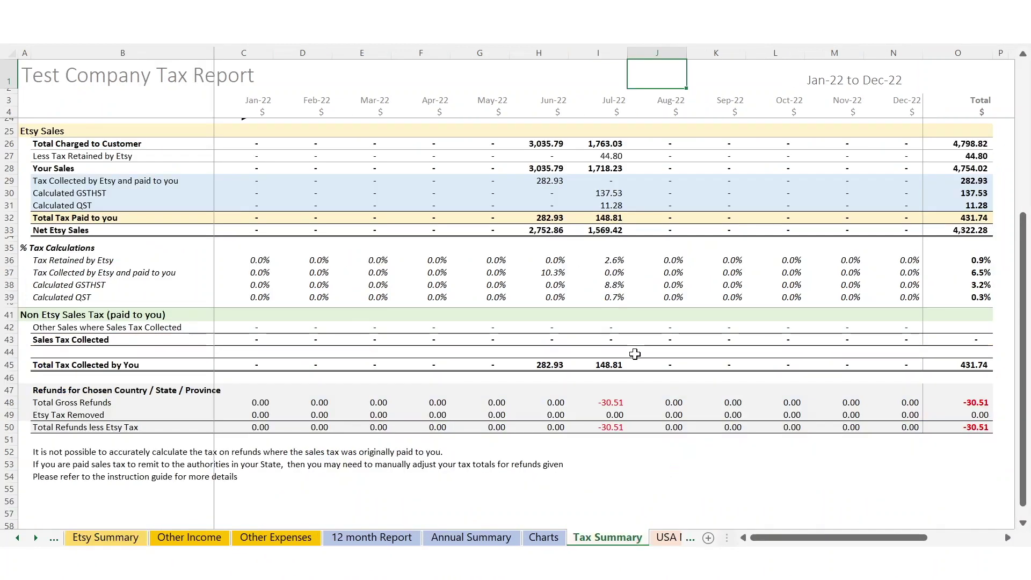
- Set the Canada report's province to British Columbia and check July's Etsy-retained tax and 5.24 GSTHST
scroll(634, 354, "up", 6)
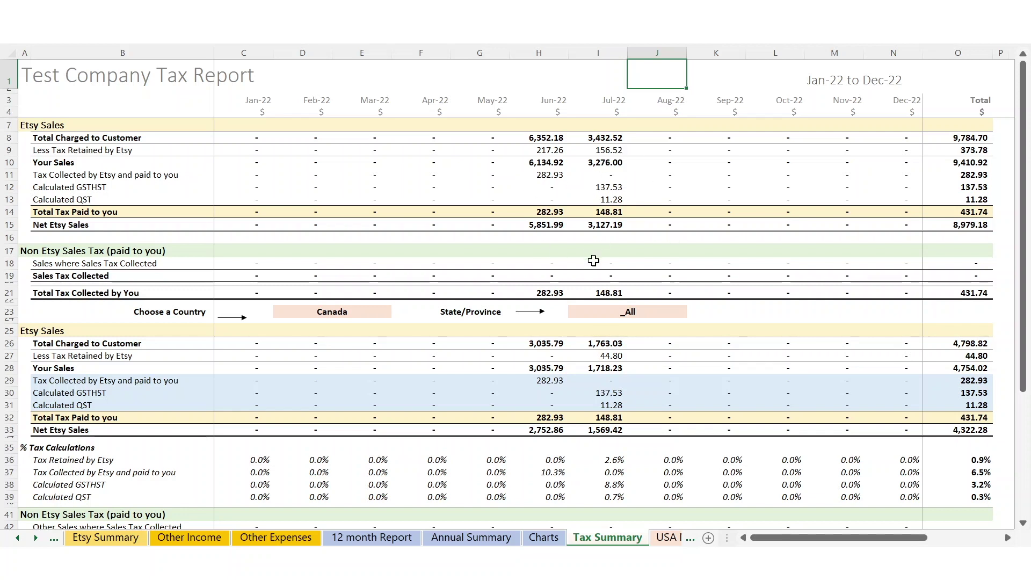
left_click(346, 312)
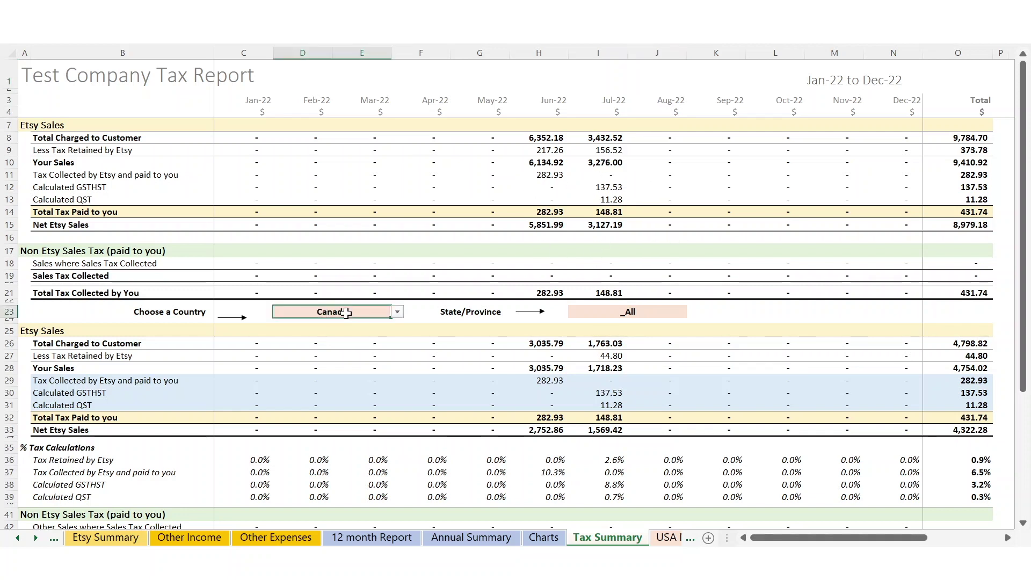
left_click(658, 311)
left_click(693, 312)
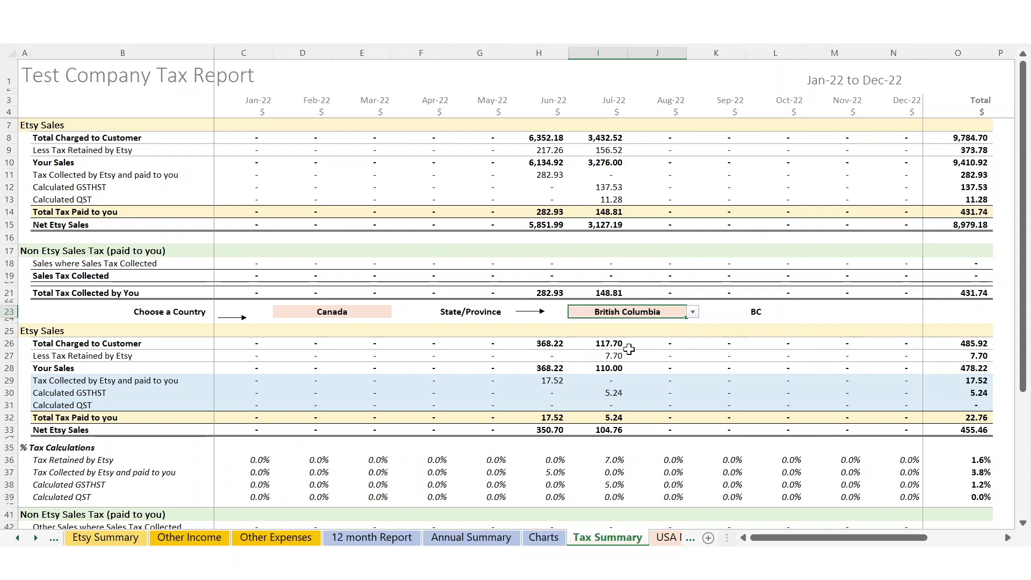
left_click(612, 356)
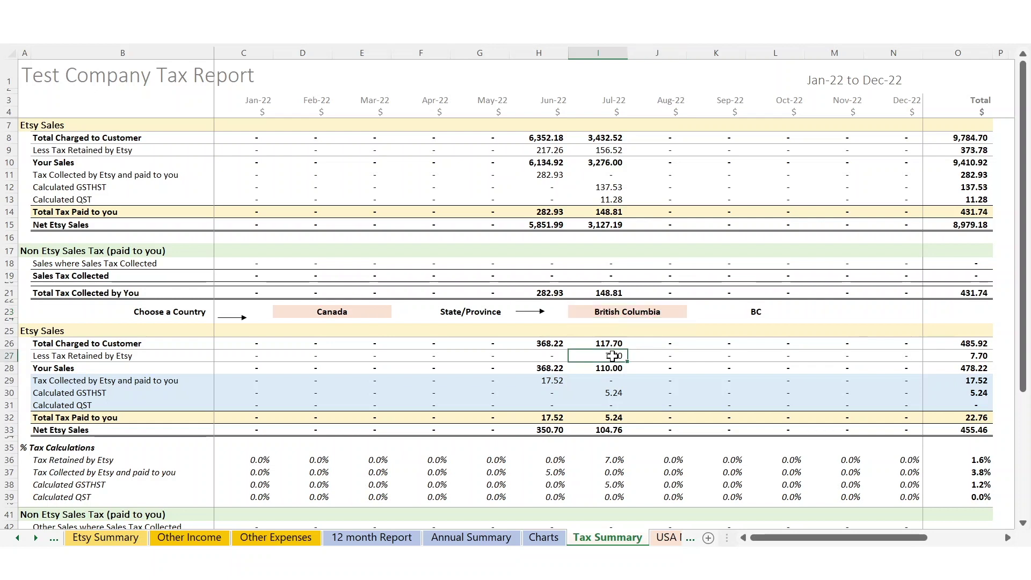
left_click(615, 395)
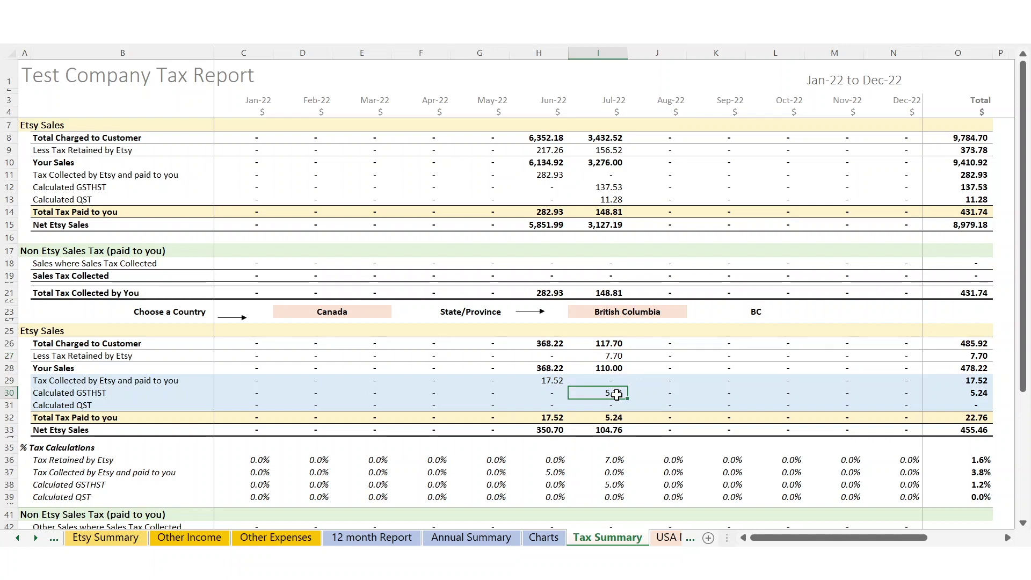
left_click(675, 314)
left_click(692, 312)
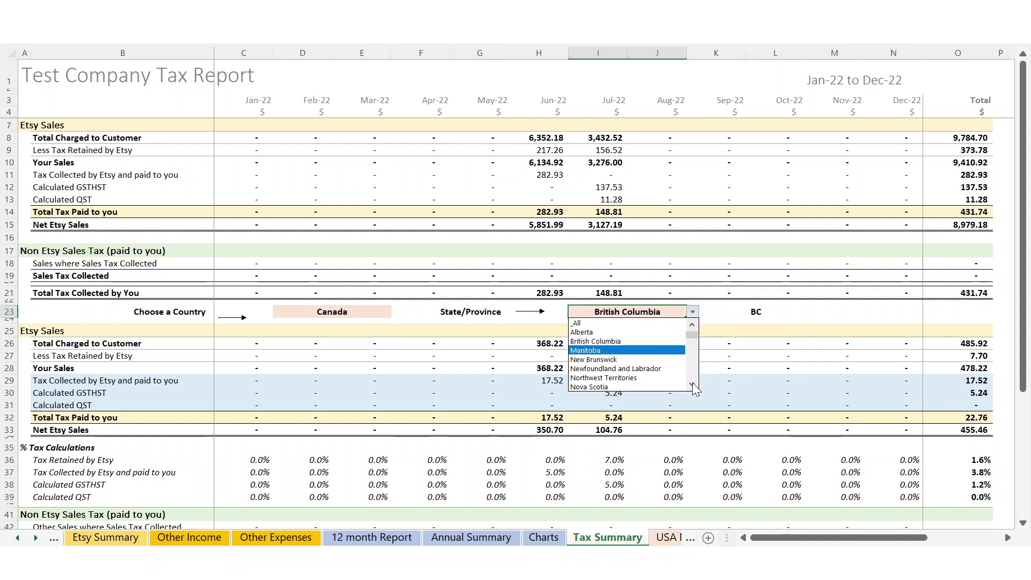
- Change the province to Ontario, then Quebec, and check July's GSTHST 5.65 and QST 11.28
scroll(691, 382, "down", 1)
left_click(632, 378)
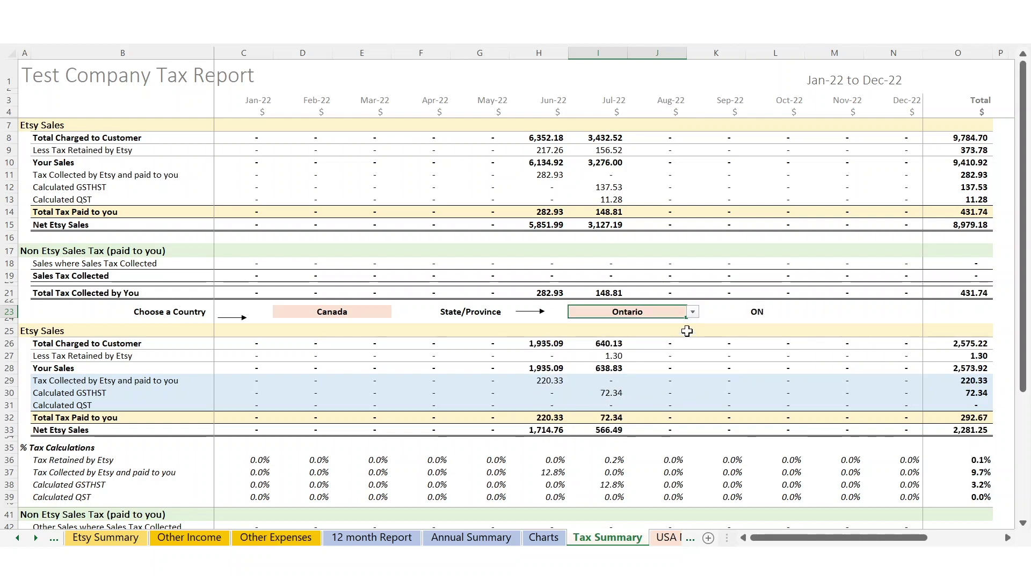
left_click(693, 312)
scroll(688, 366, "down", 2)
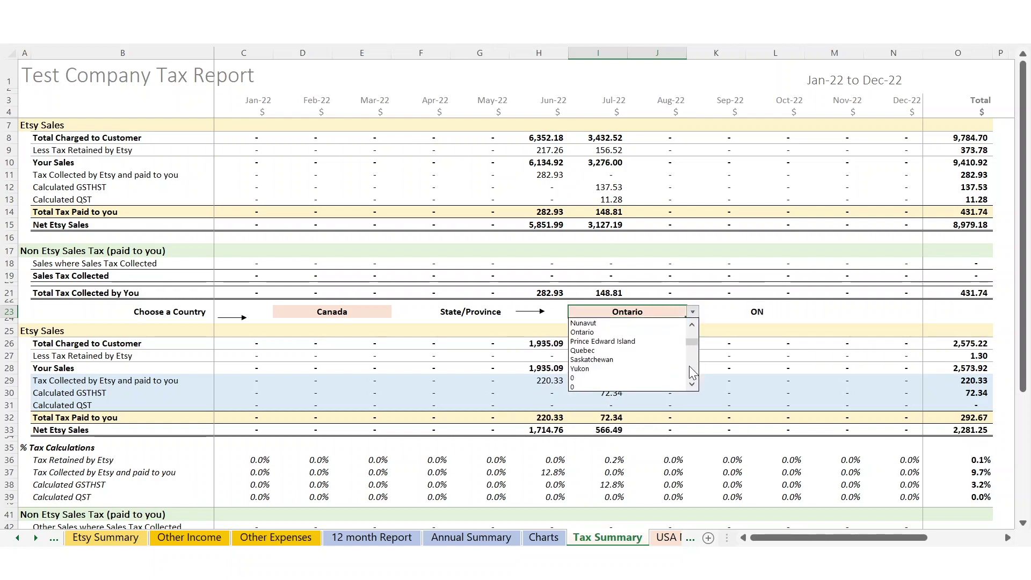
left_click(640, 357)
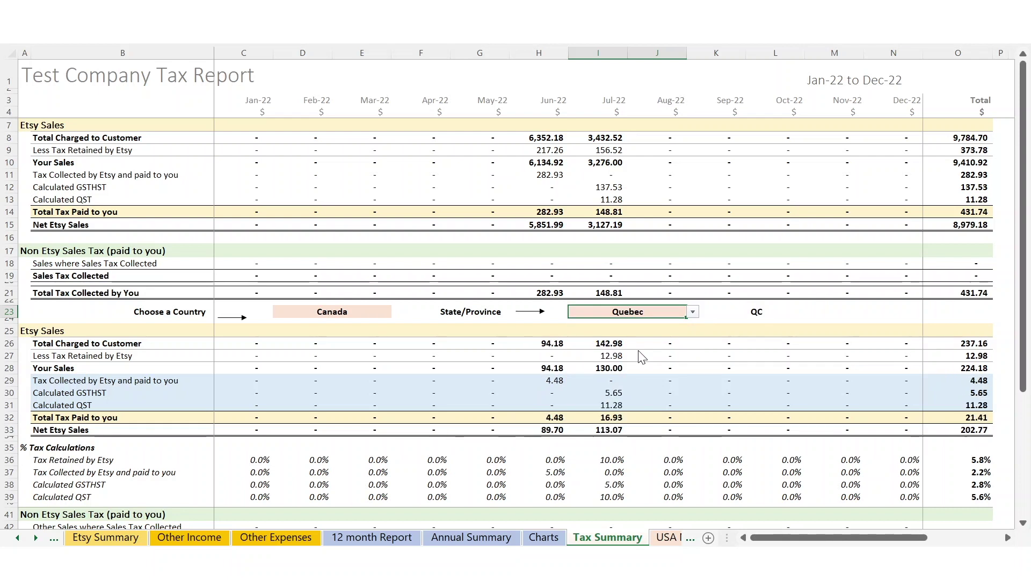
left_click(614, 392)
left_click(617, 405)
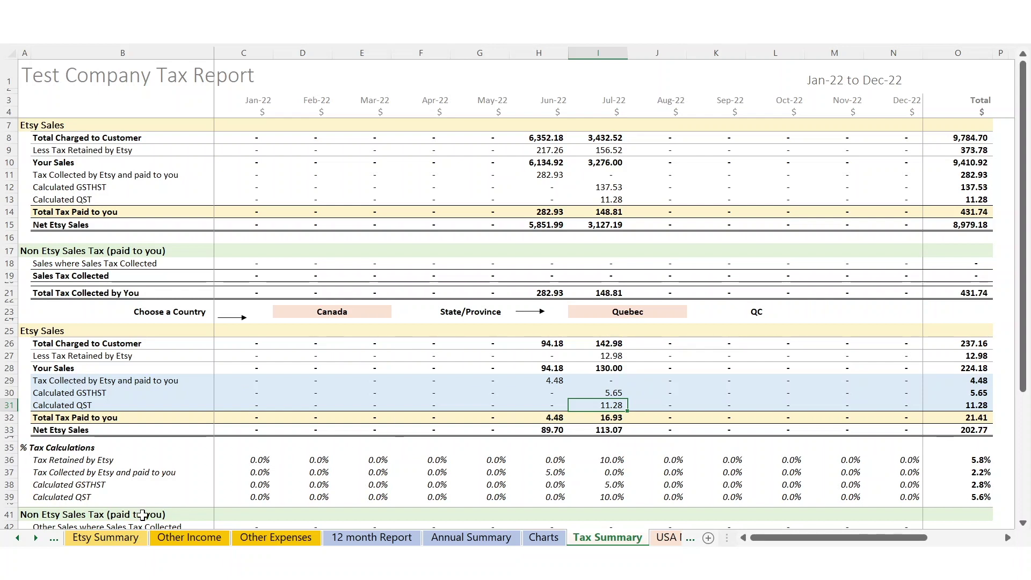
left_click(18, 537)
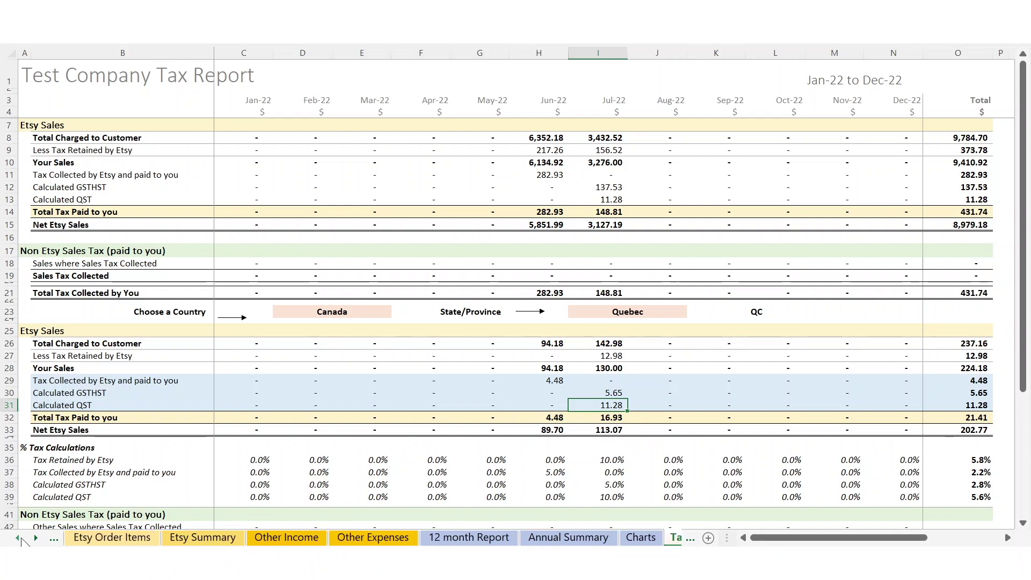
- On Tax Set-up, change the D4 QST ID answer to No, then go back to Tax Summary
left_click(53, 538)
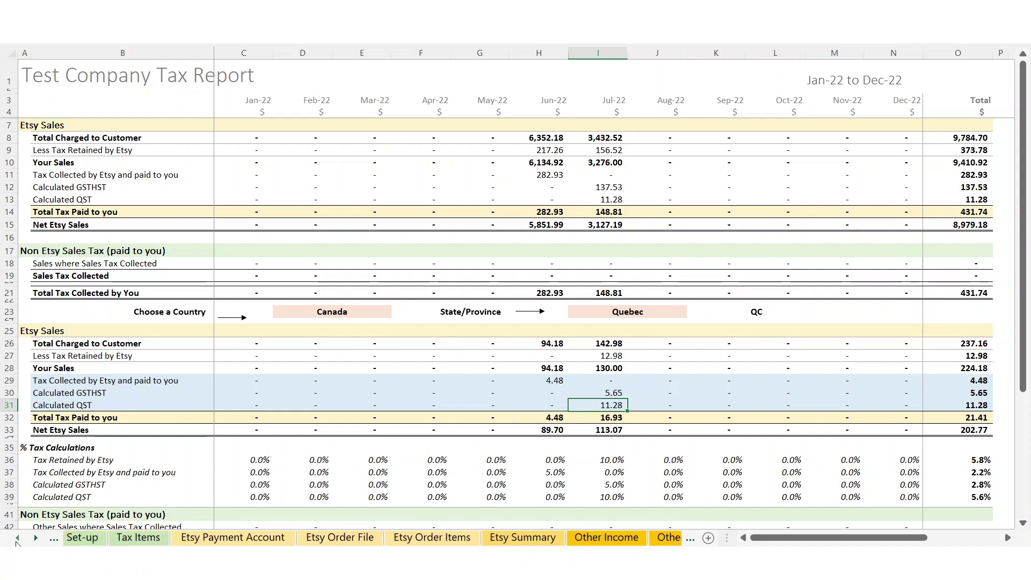
left_click(78, 539)
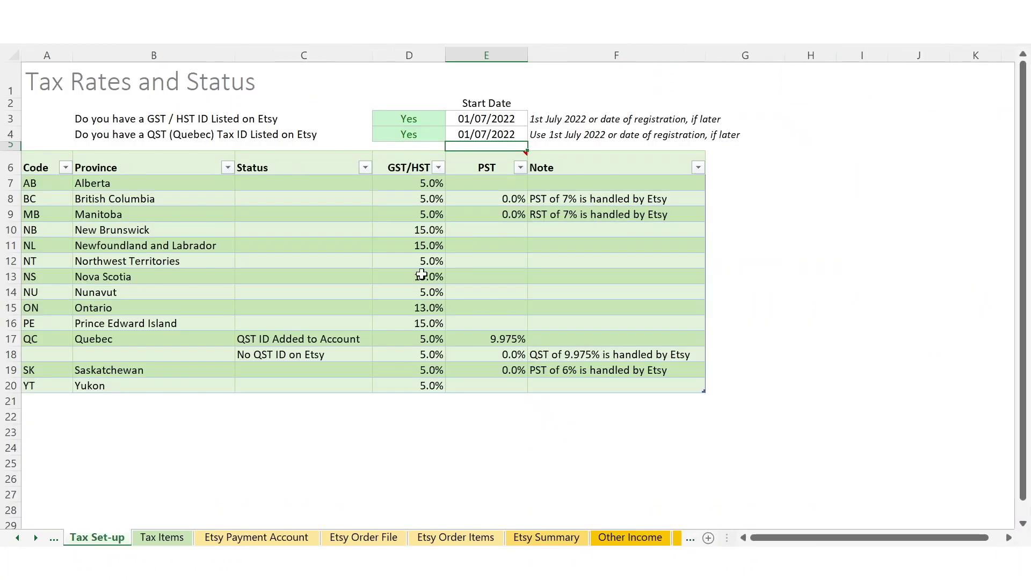
left_click(408, 133)
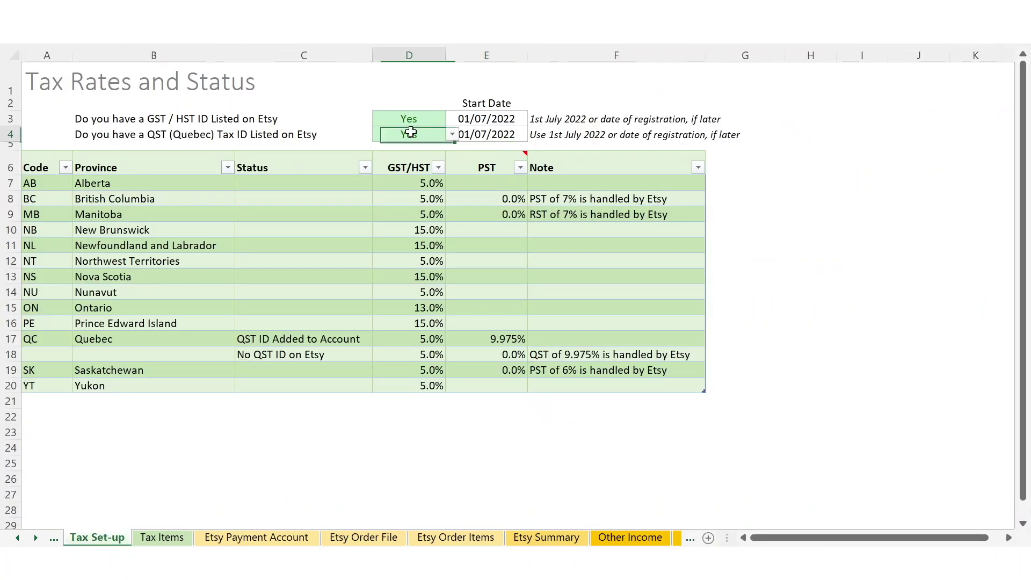
left_click(451, 135)
left_click(397, 159)
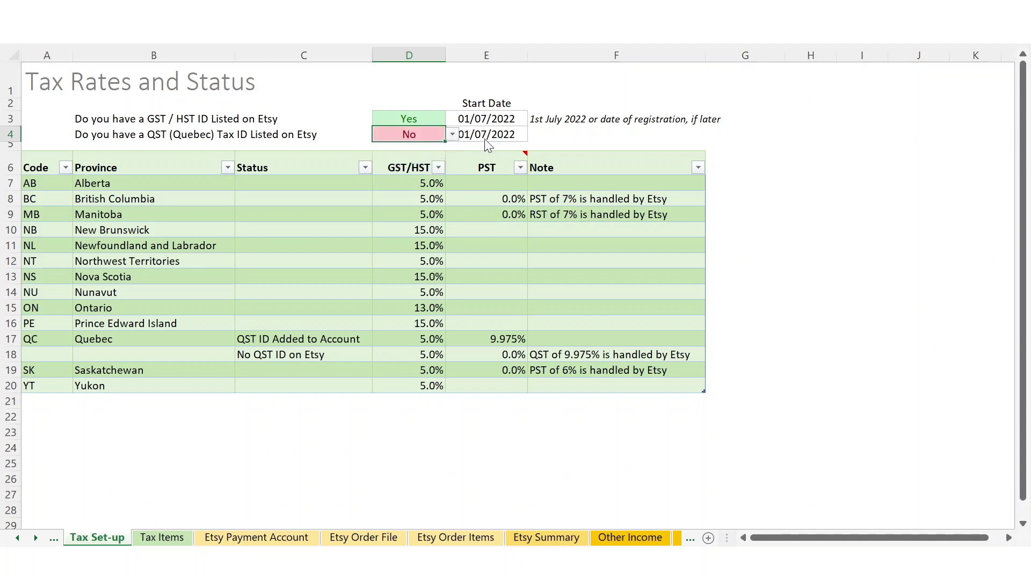
left_click(493, 136)
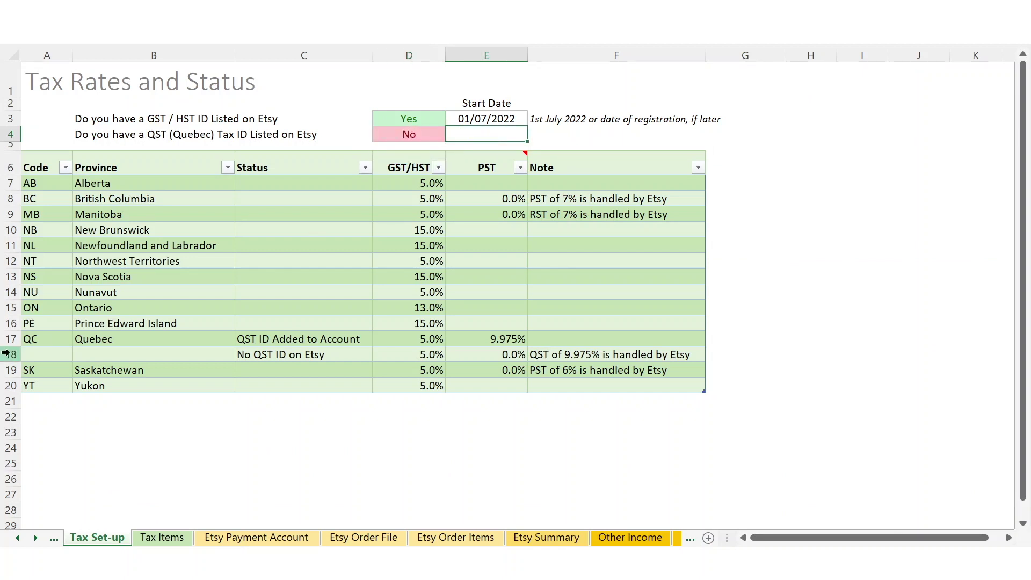
left_click(601, 537)
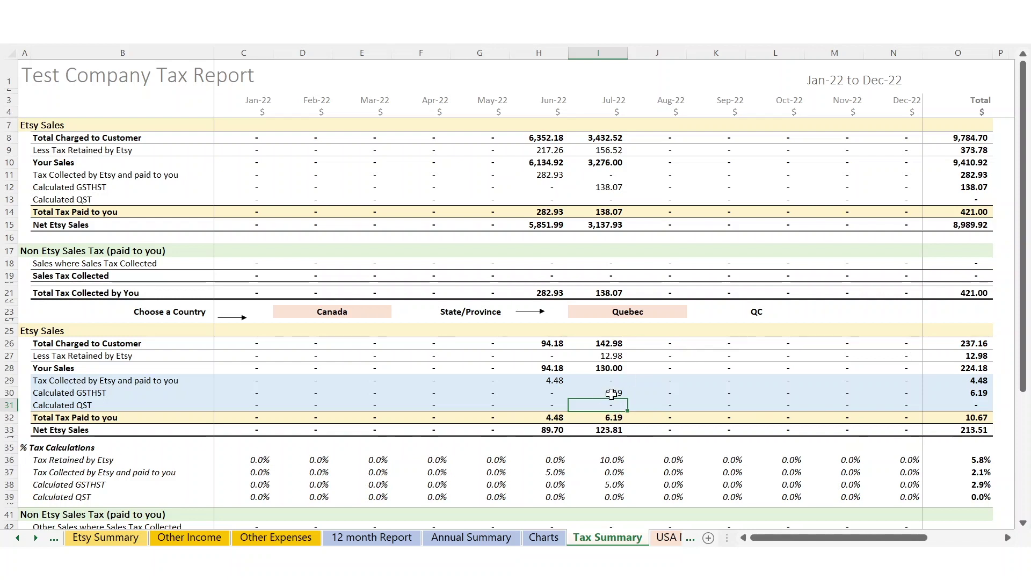
key("Right")
key("Right")
key("Right")
key("Right")
key("Right")
key("Right")
key("Right")
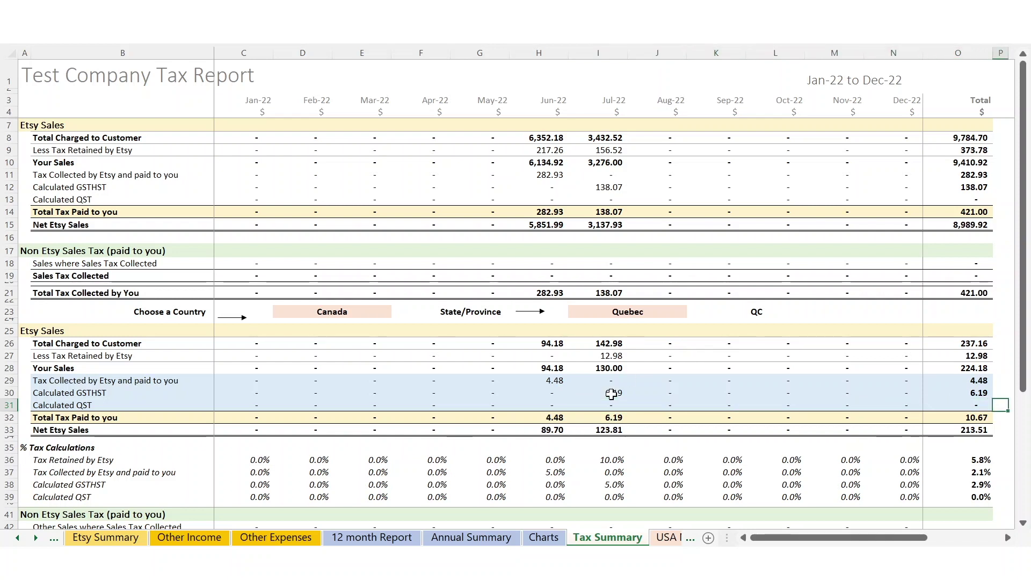
key("Right")
key("Right")
key("Right")
key("Right")
key("Right")
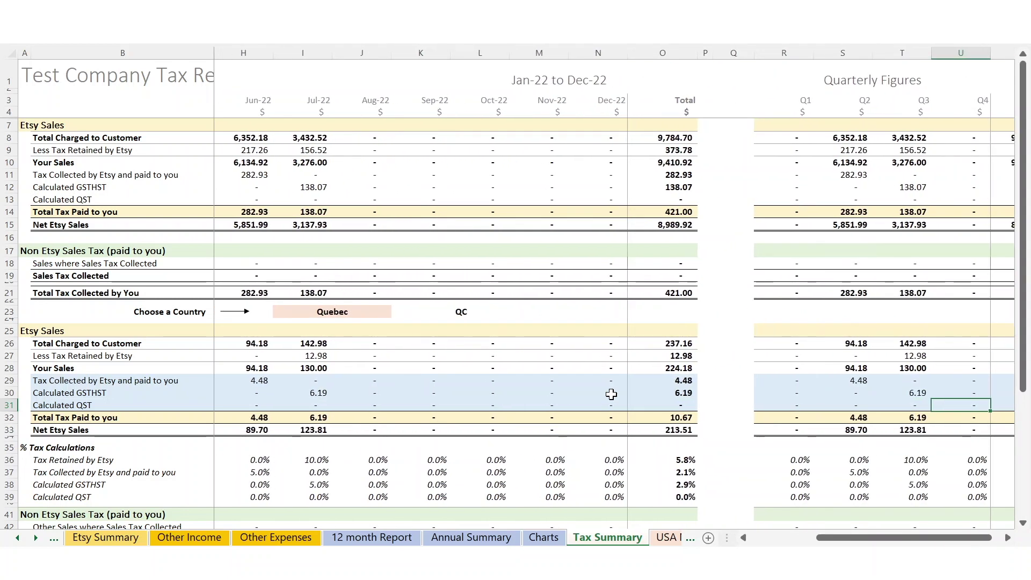
key("Right")
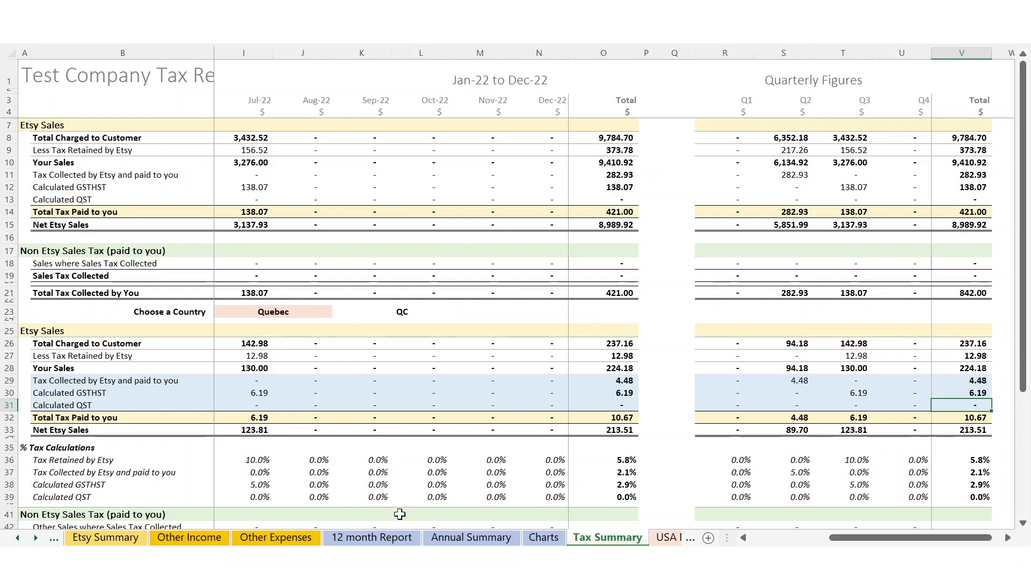
left_click_drag(841, 540, 763, 541)
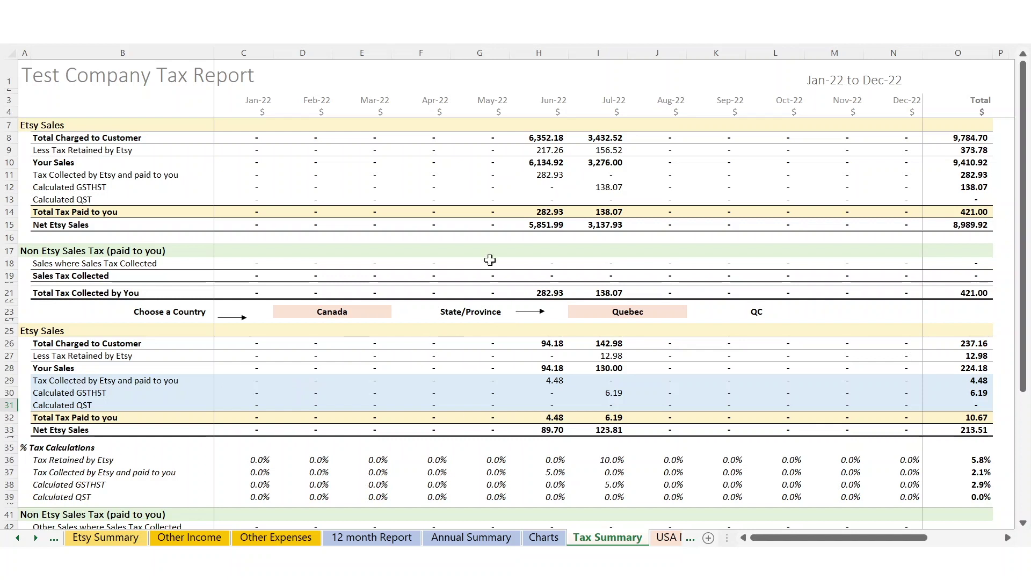
left_click(559, 381)
left_click(560, 381)
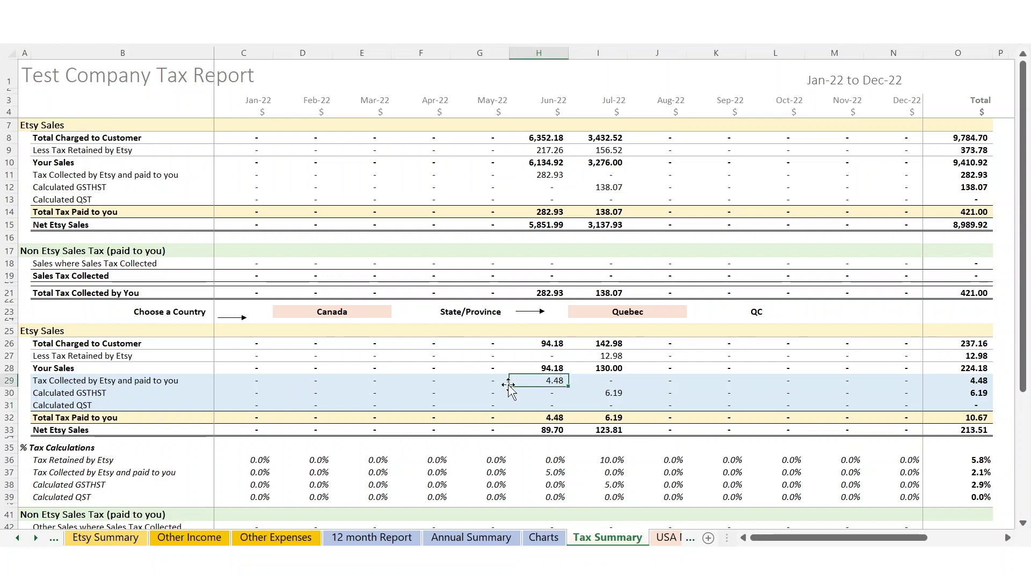